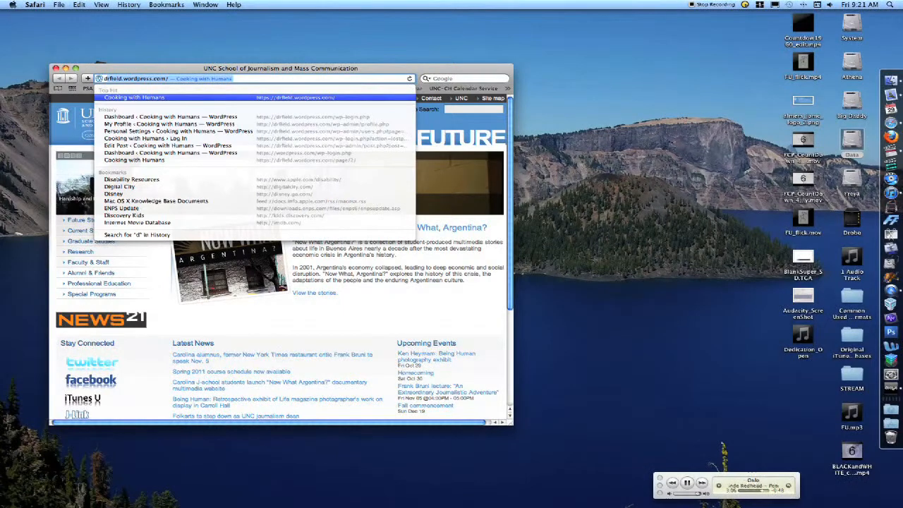
Open the blog at drfield.wordpress.com
text(fie)
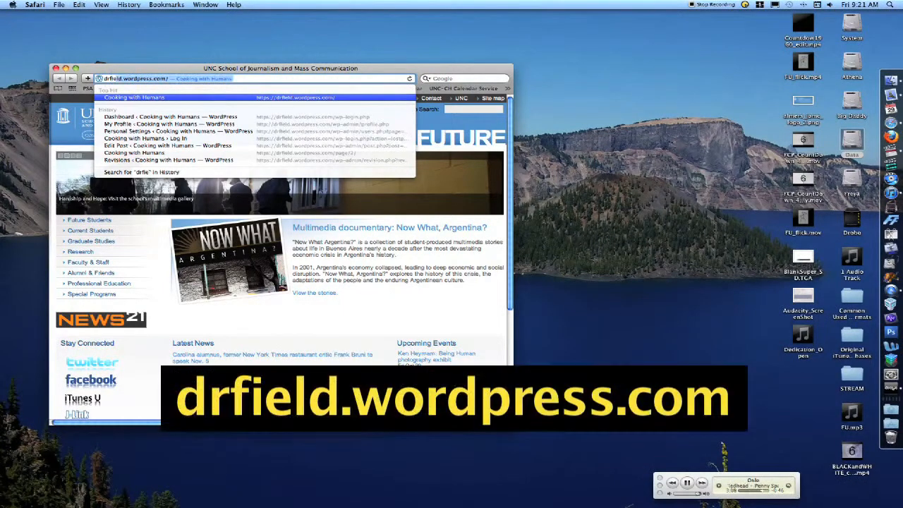
text(ld.wordpre)
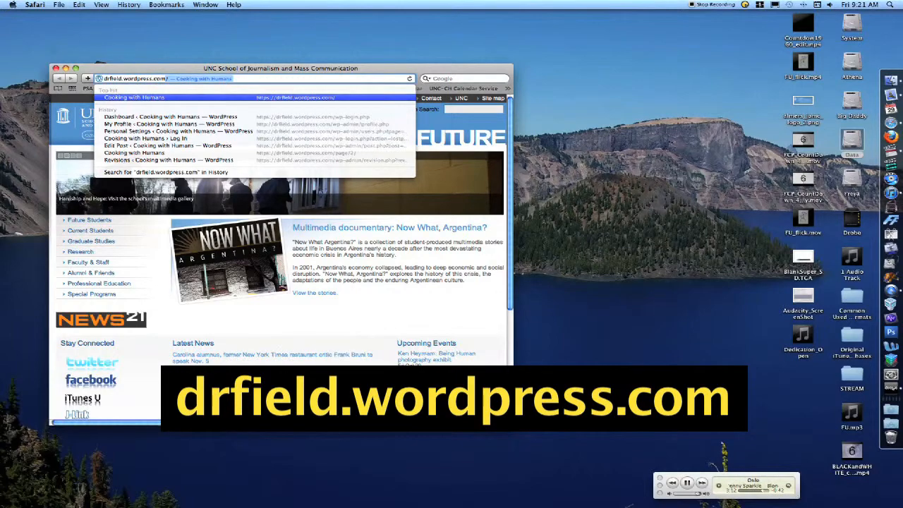
text(ss.com)
key(Return)
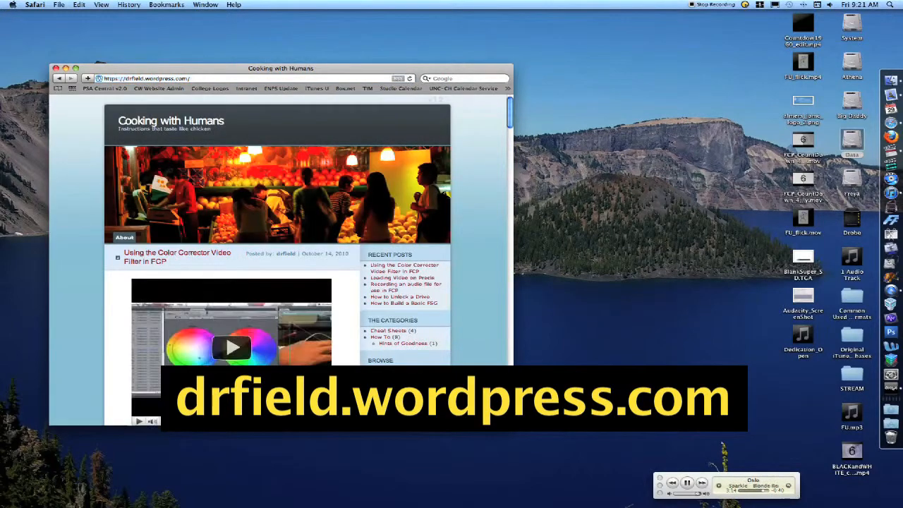
Go to the blog's older posts and locate the project file links in the CW Super Instructions post
scroll(120, 181, down, 15)
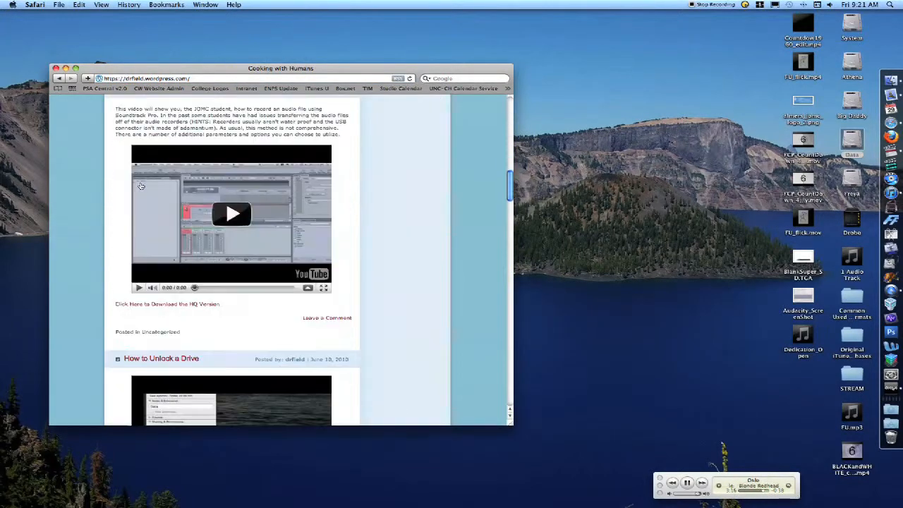
scroll(141, 186, down, 20)
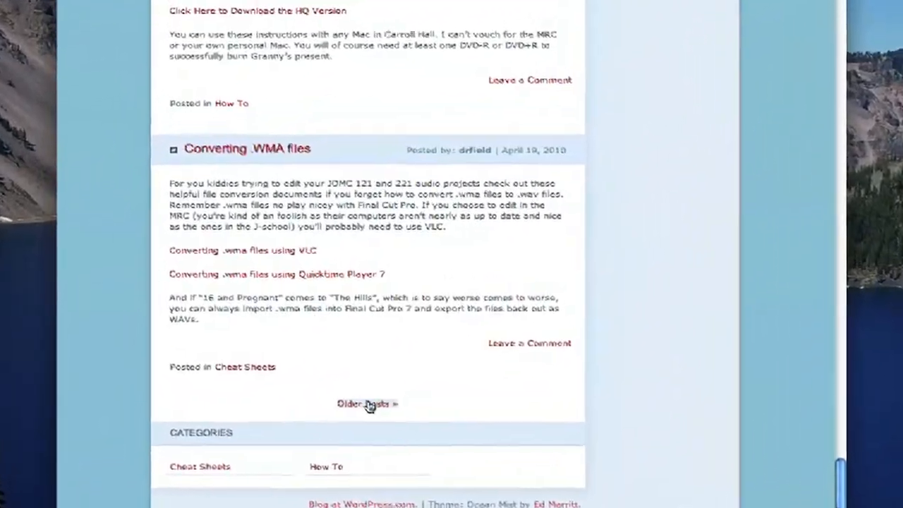
click(377, 409)
scroll(169, 261, down, 8)
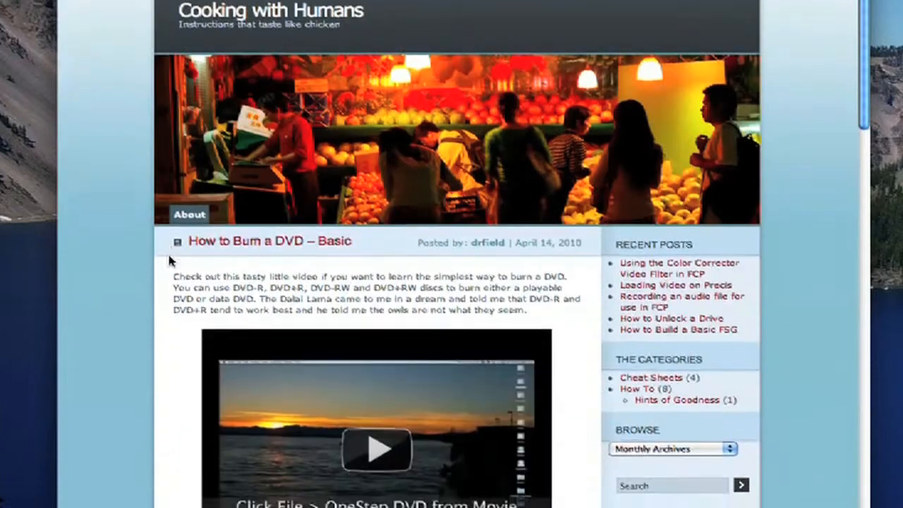
scroll(162, 262, down, 8)
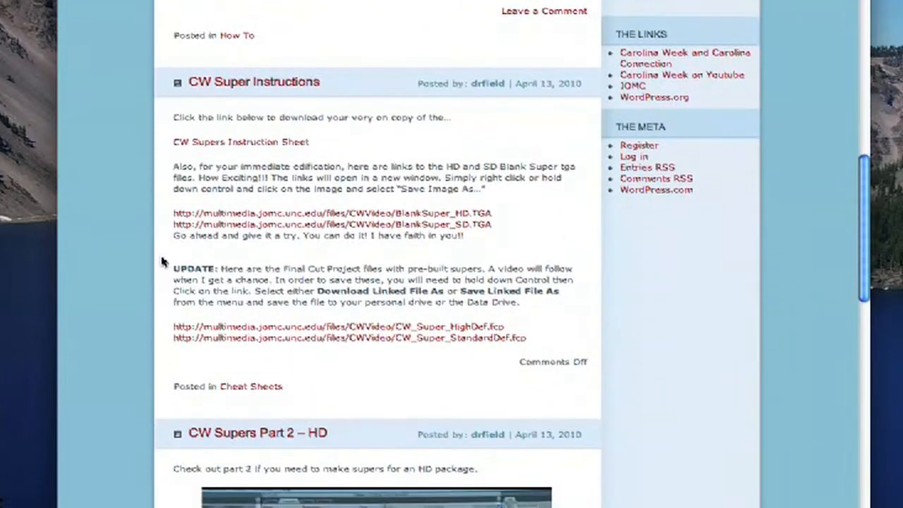
scroll(376, 180, down, 2)
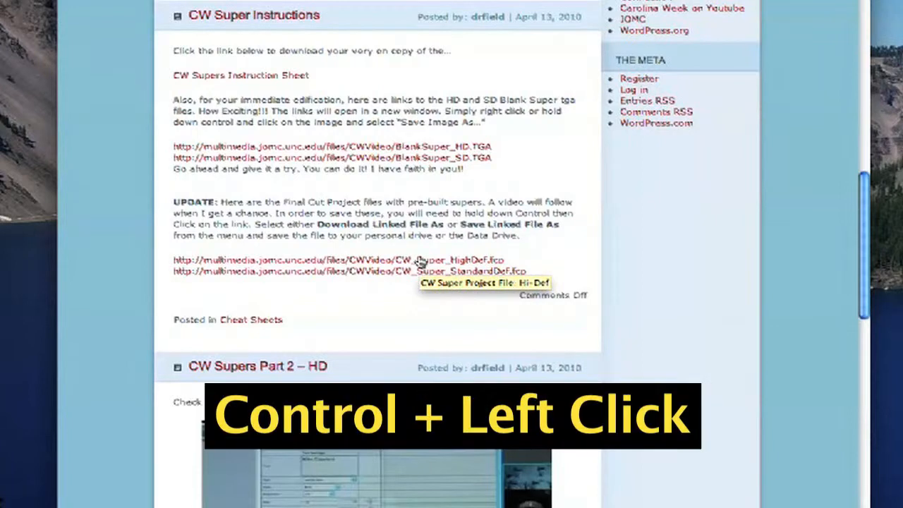
Download the linked CW_Super_HighDef.fcp project file to the Data drive and close the downloads window
ctrl+click(419, 262)
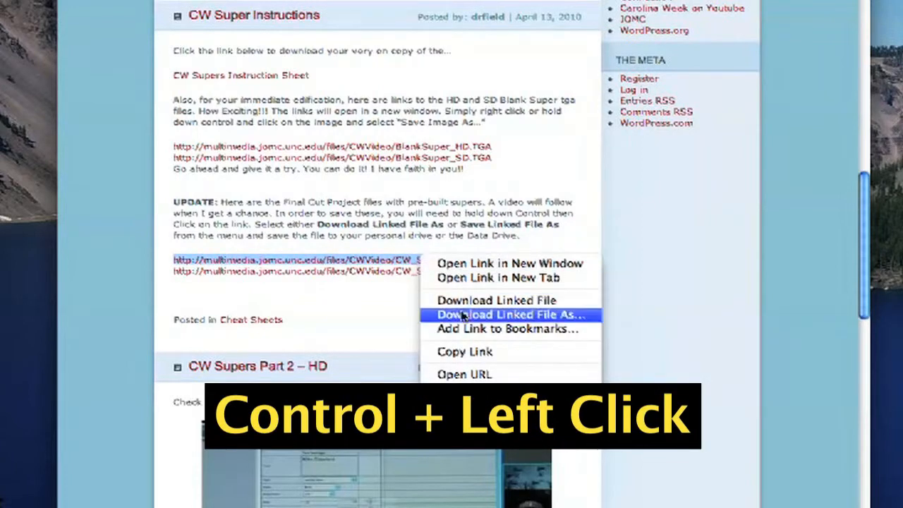
click(526, 317)
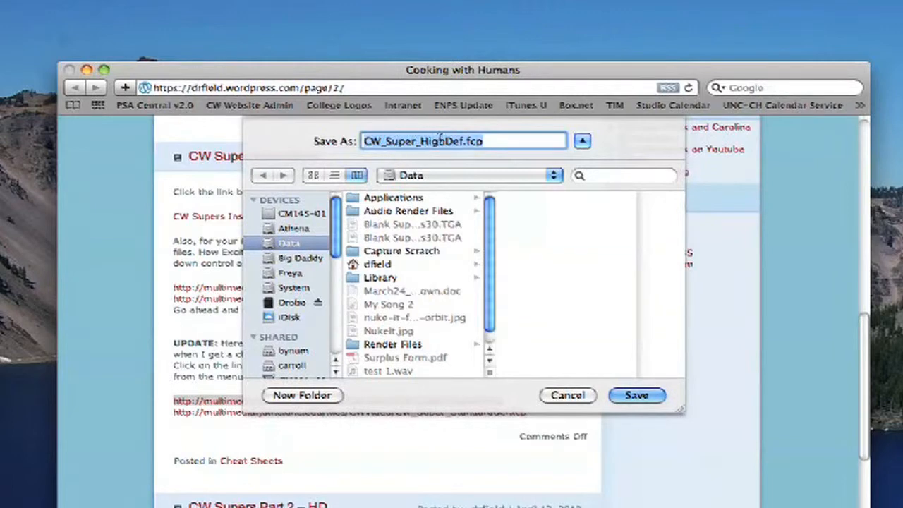
click(636, 396)
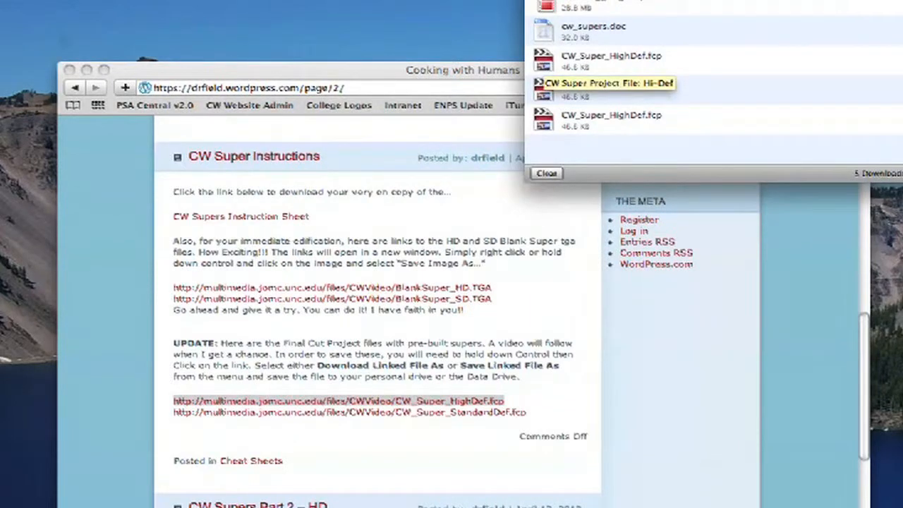
key(super+w)
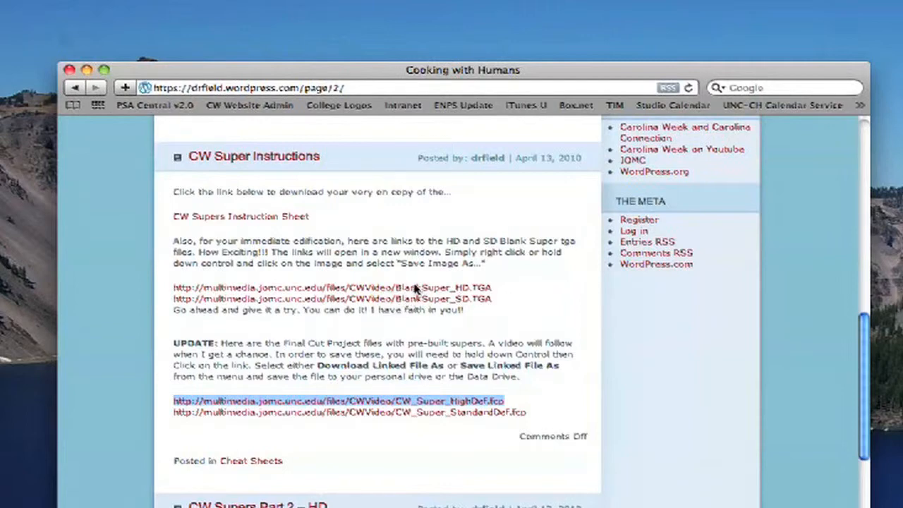
Open the BlankSuper_HD.TGA image link, save the image to the Data drive and close its window
click(412, 289)
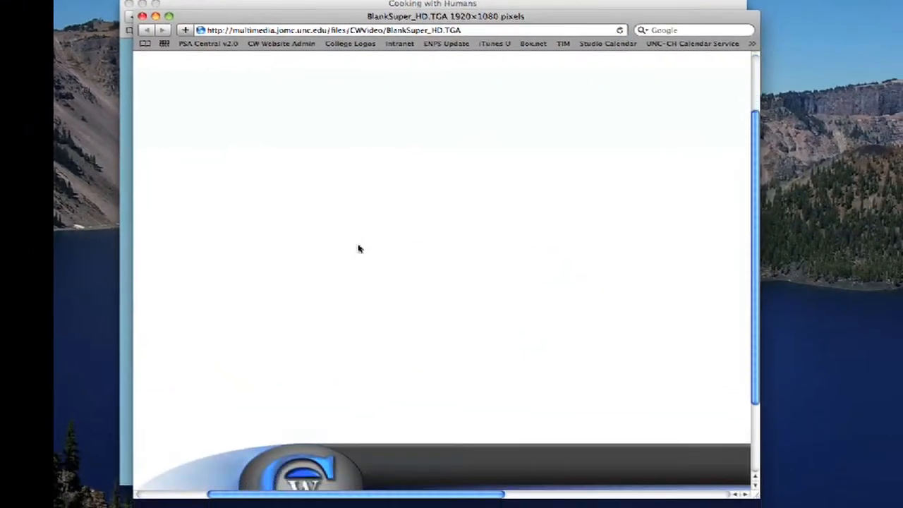
ctrl+click(357, 248)
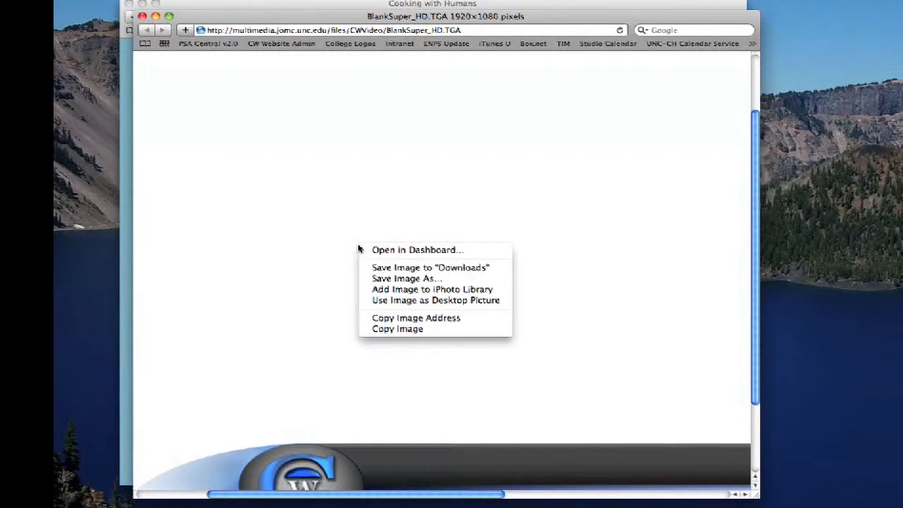
click(399, 280)
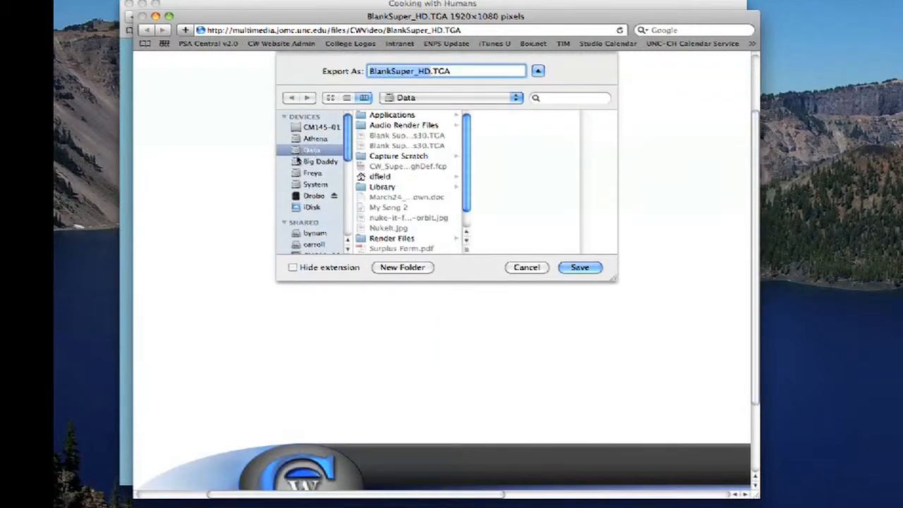
click(580, 268)
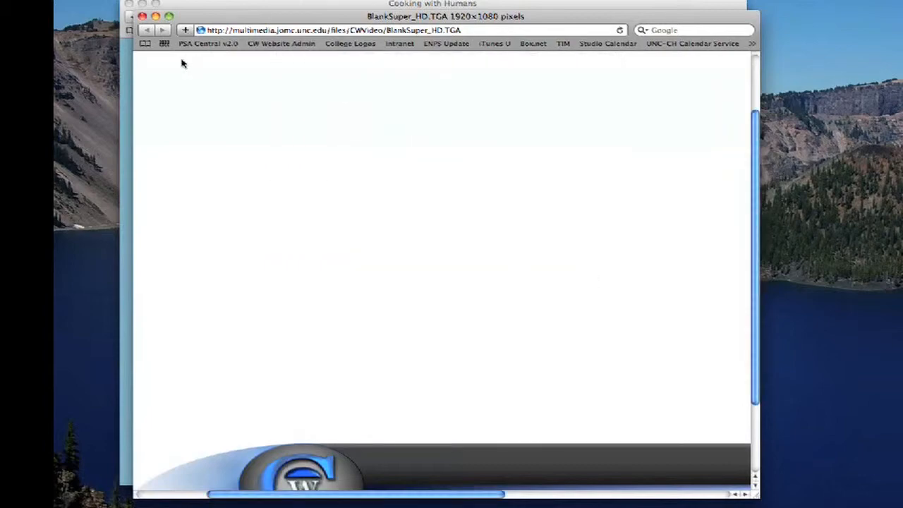
click(142, 15)
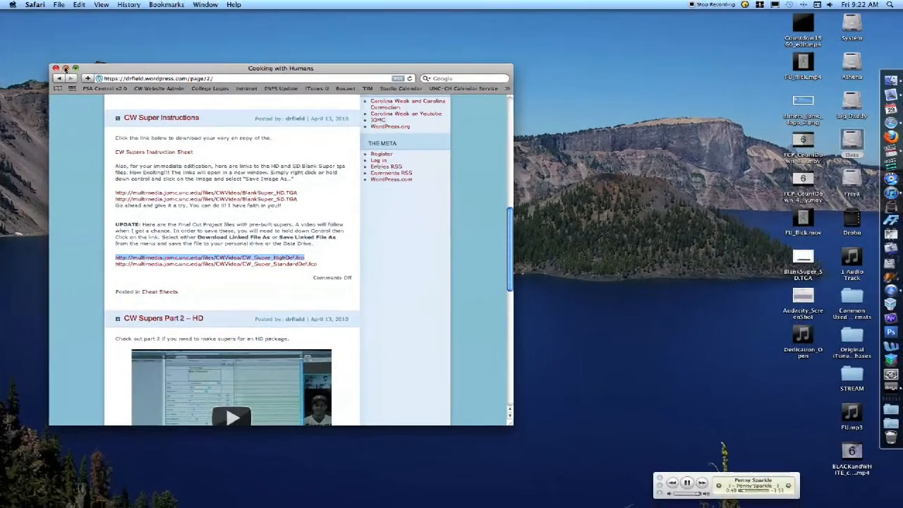
Minimize the browser window and open CW_Super_HighDef.fcp from the Data drive in Final Cut Pro
click(101, 37)
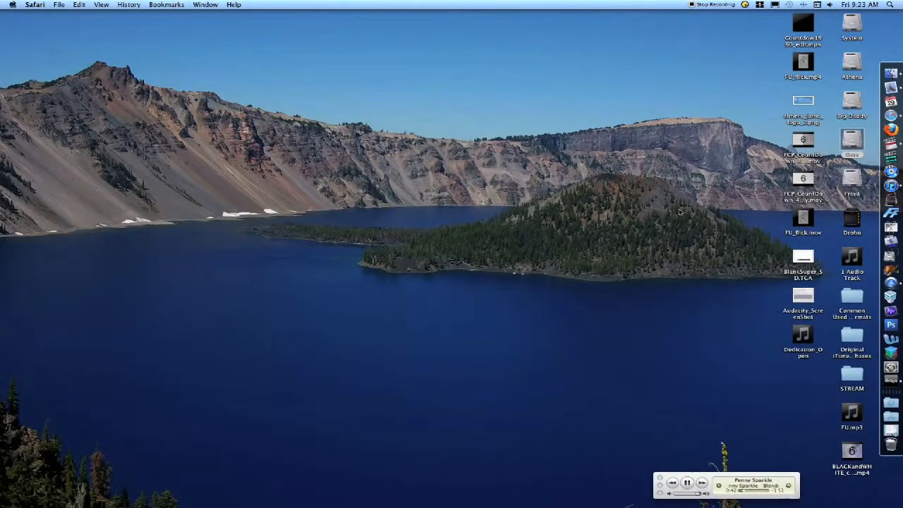
double_click(853, 142)
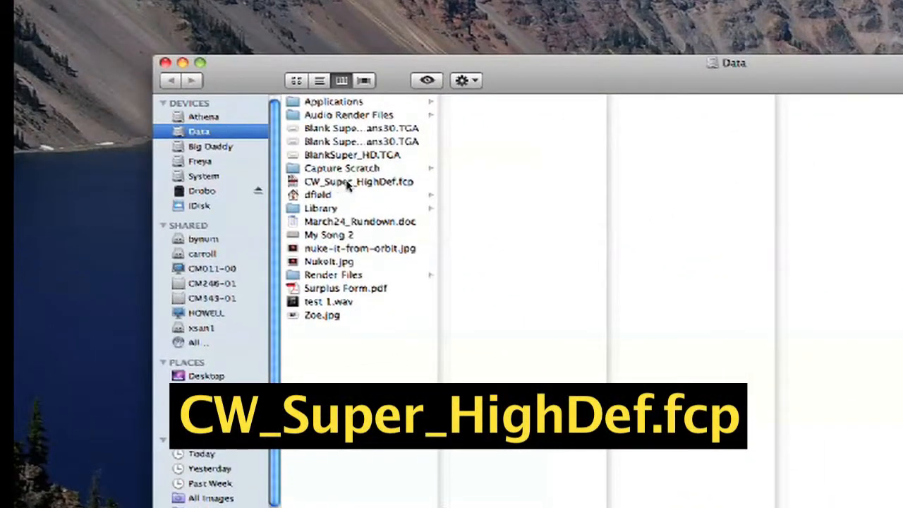
double_click(334, 183)
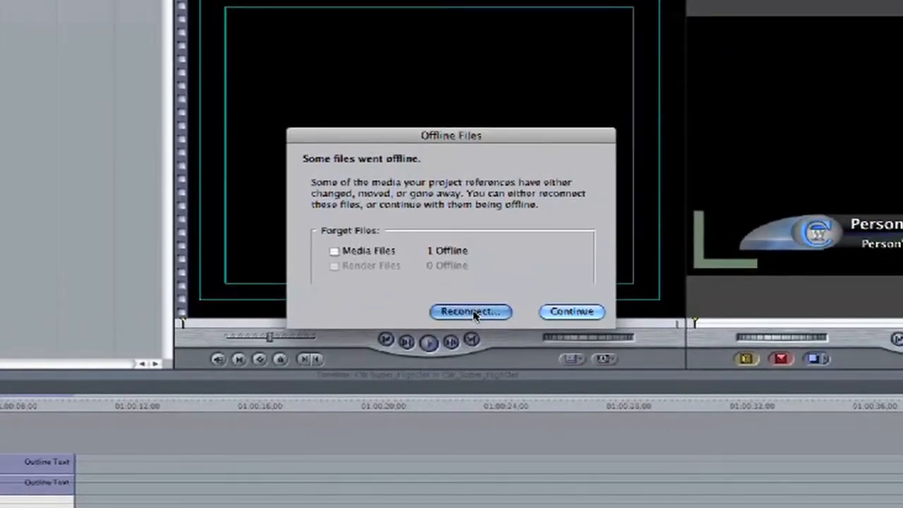
Reconnect the offline BlankSuper_HD media to the BlankSuper_HD.TGA file on the Data drive
click(471, 312)
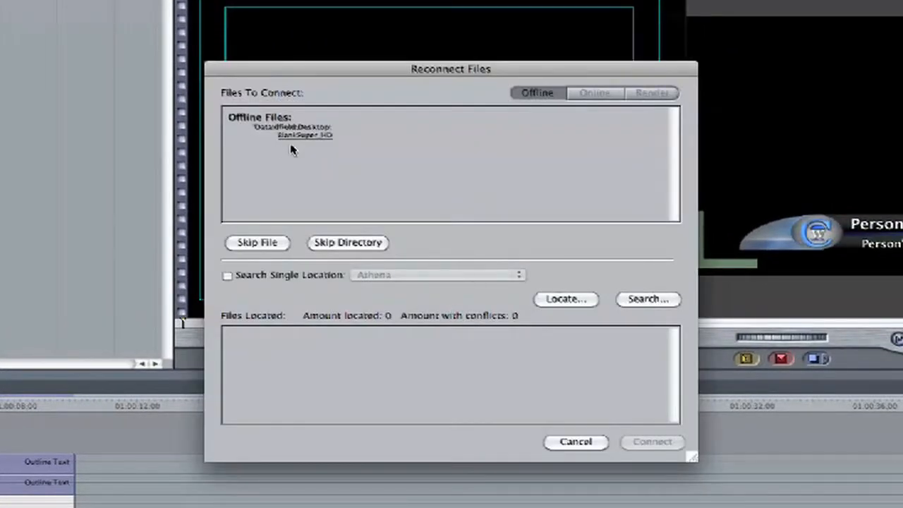
click(565, 300)
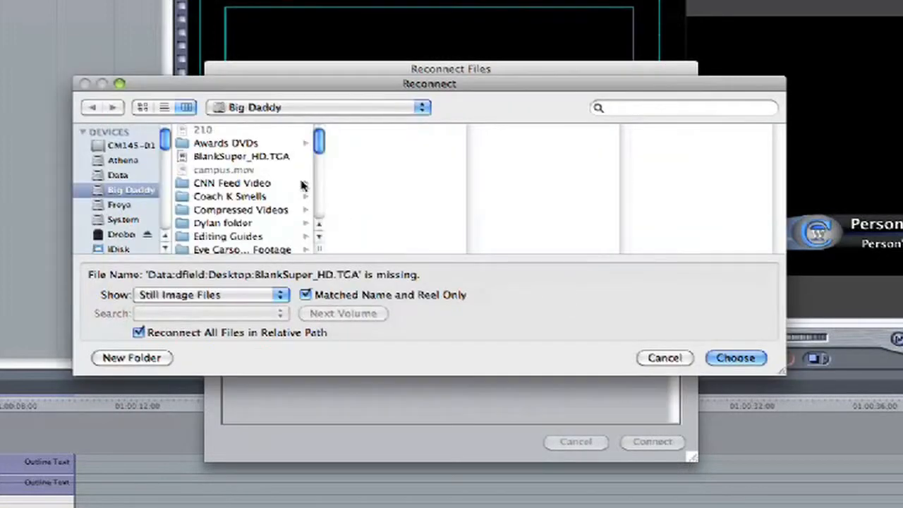
click(119, 176)
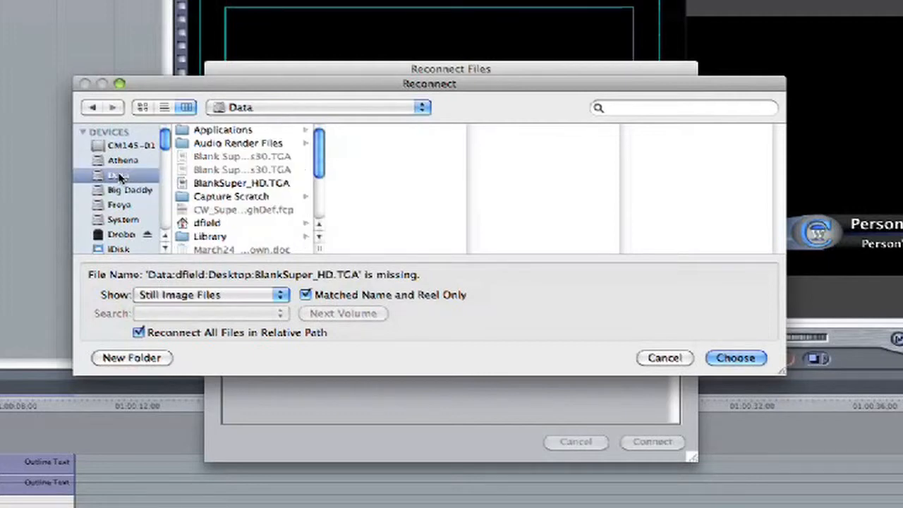
click(235, 185)
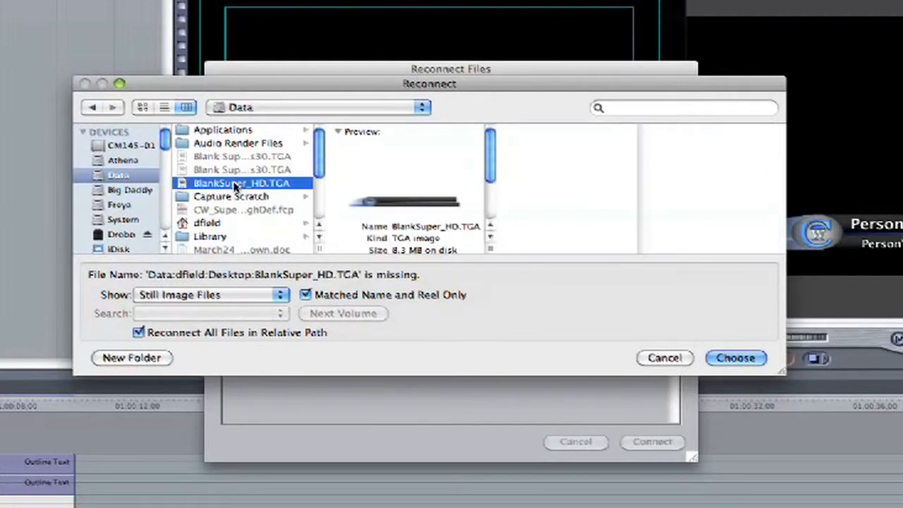
click(733, 358)
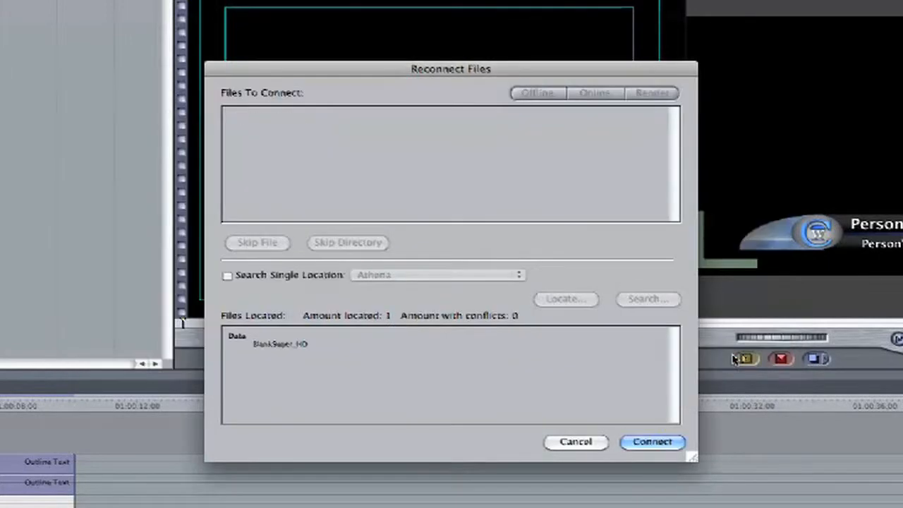
click(641, 442)
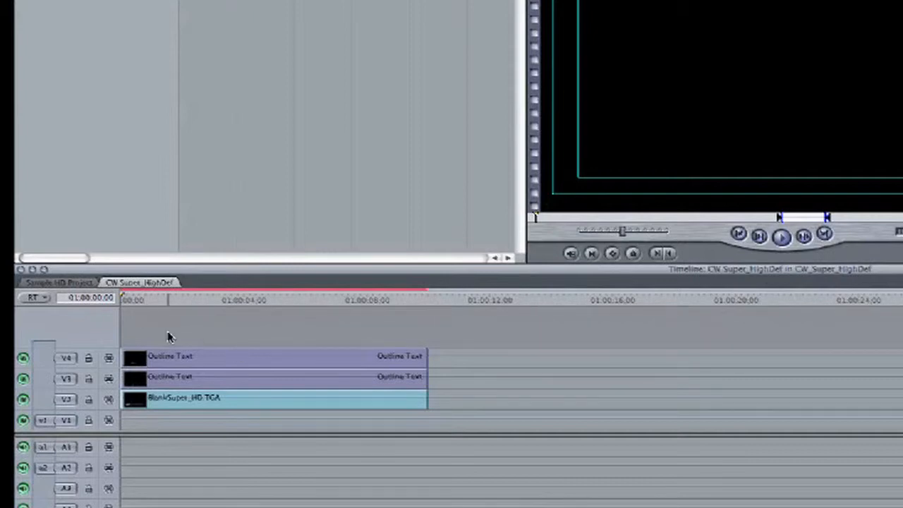
Replace the placeholder name in the V4 outline text clip with the person's full name and set its horizontal center to -115
click(228, 363)
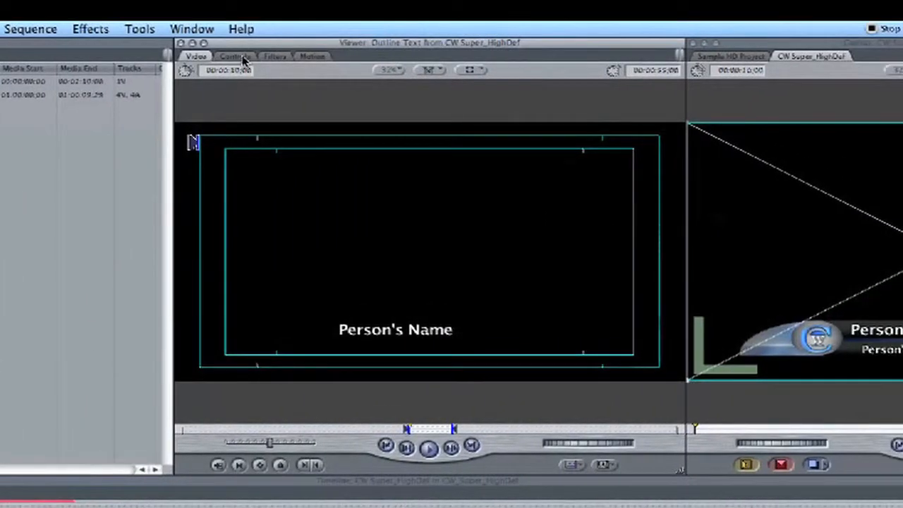
click(240, 58)
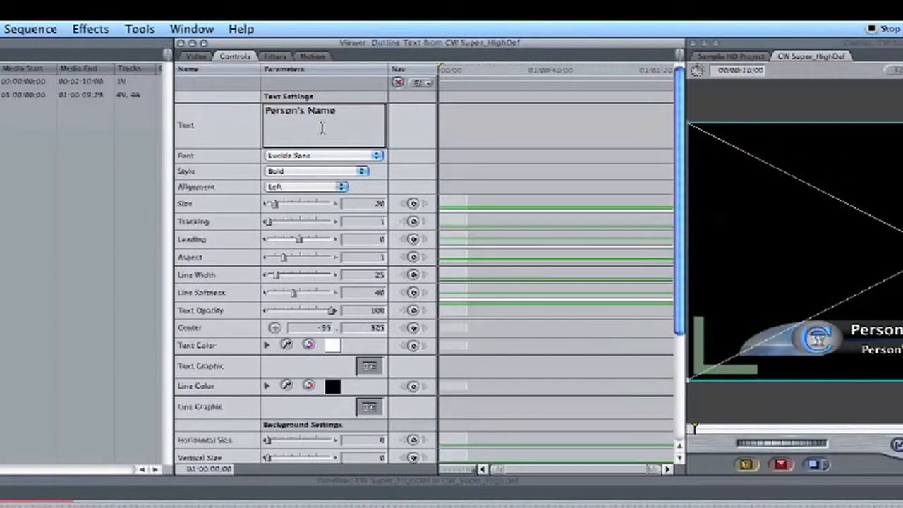
text(Brian Curran)
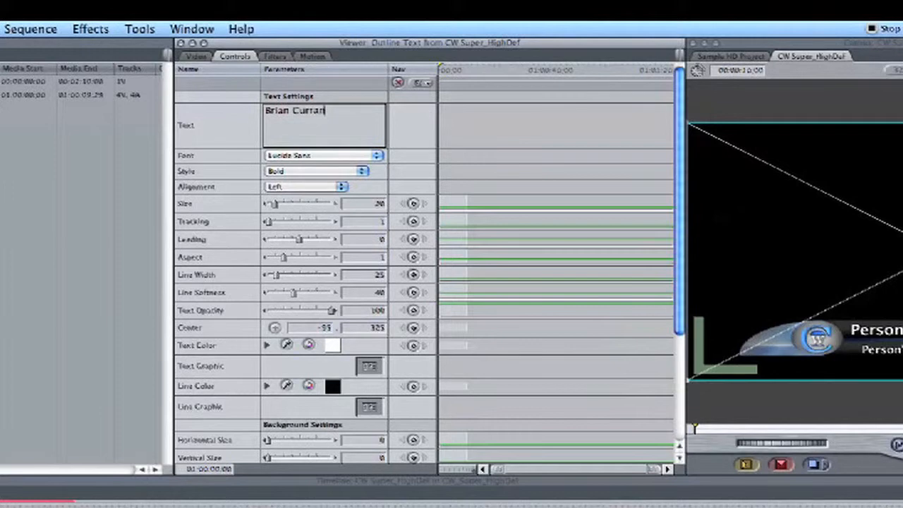
click(413, 125)
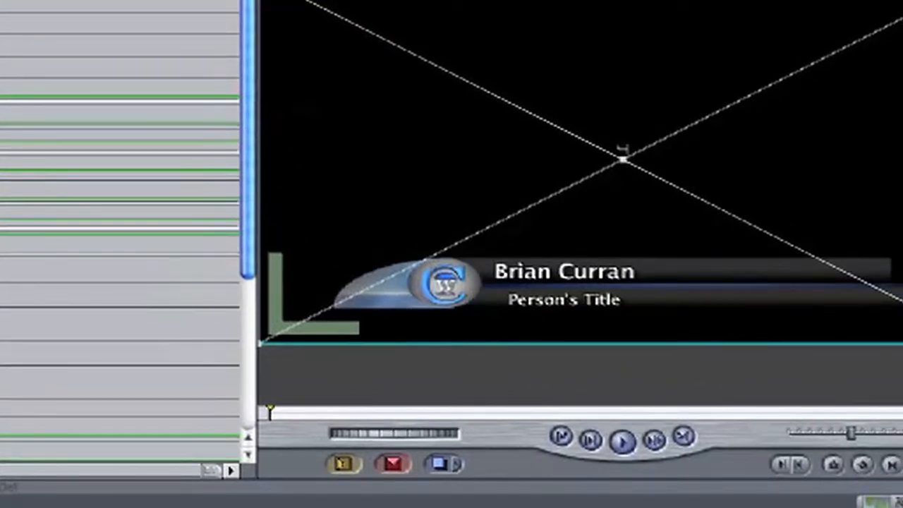
Advance the playhead three frames in the CW Super_HighDef sequence
key(Right)
key(Right)
key(Right)
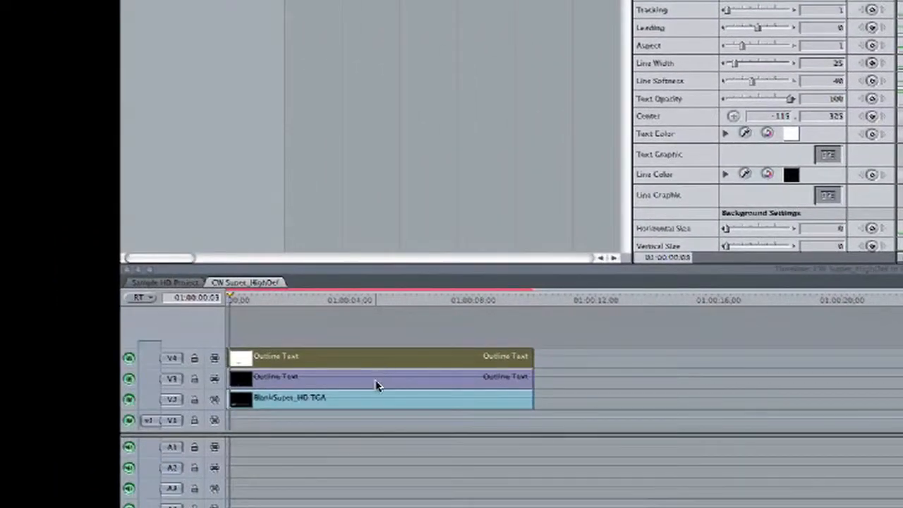
Change the V3 outline text clip's text to "CHPD Chief" and set its horizontal center to -130
double_click(275, 382)
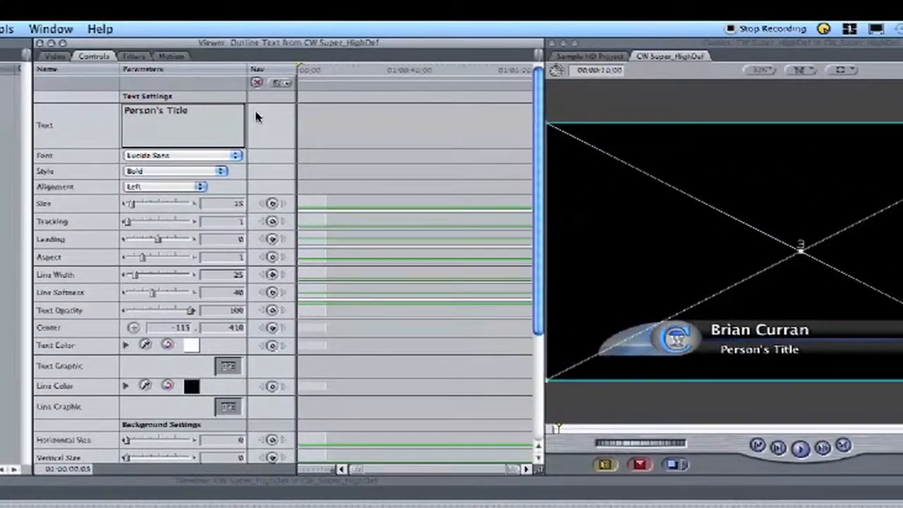
text(Chief)
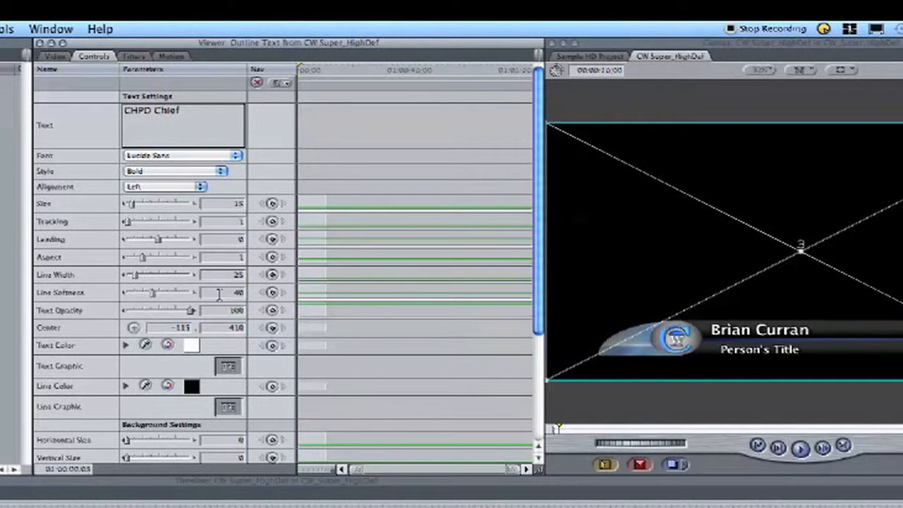
click(181, 329)
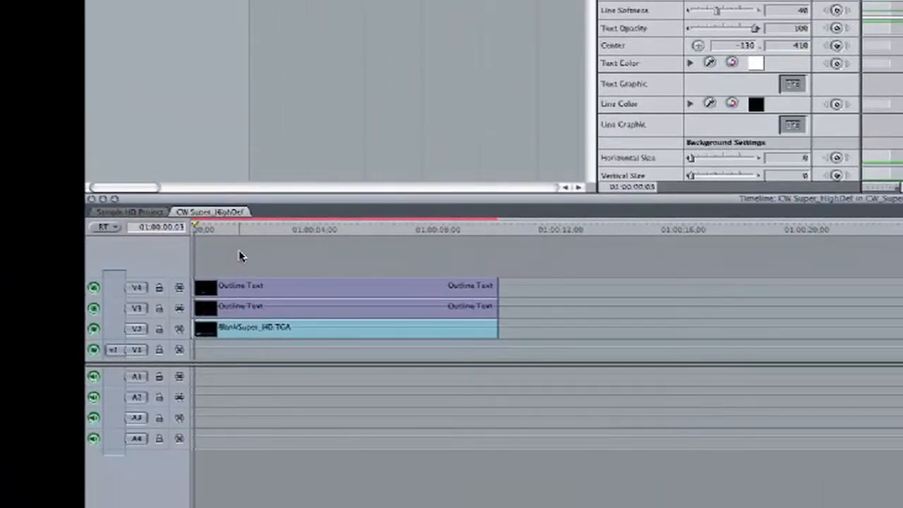
Copy the two outline text clips and BlankSuper_HD.TGA from CW Super_HighDef and paste them above the interview clip in the Sample HD Project sequence
drag(239, 253, 424, 360)
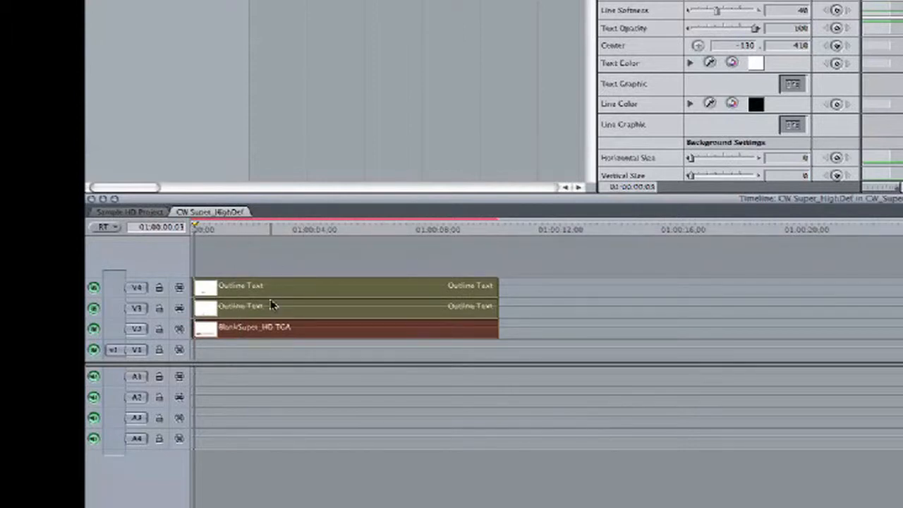
key(super+c)
click(148, 214)
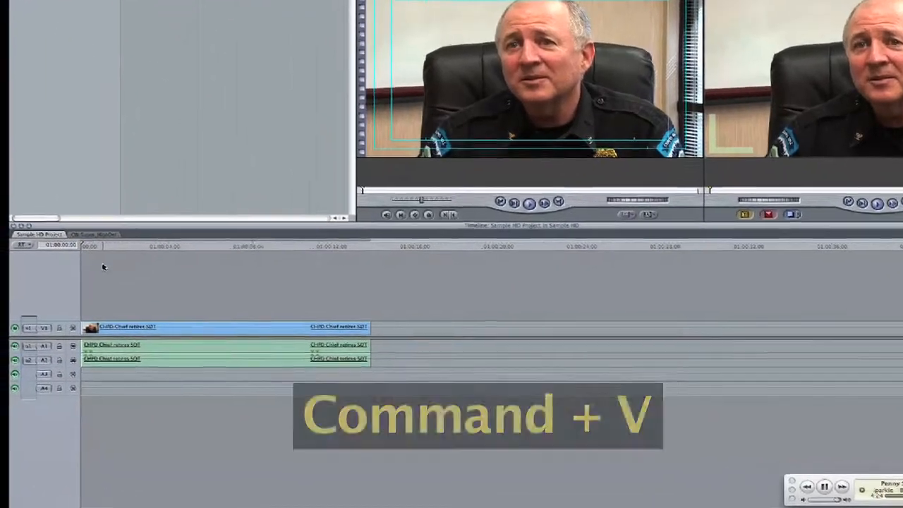
key(super+v)
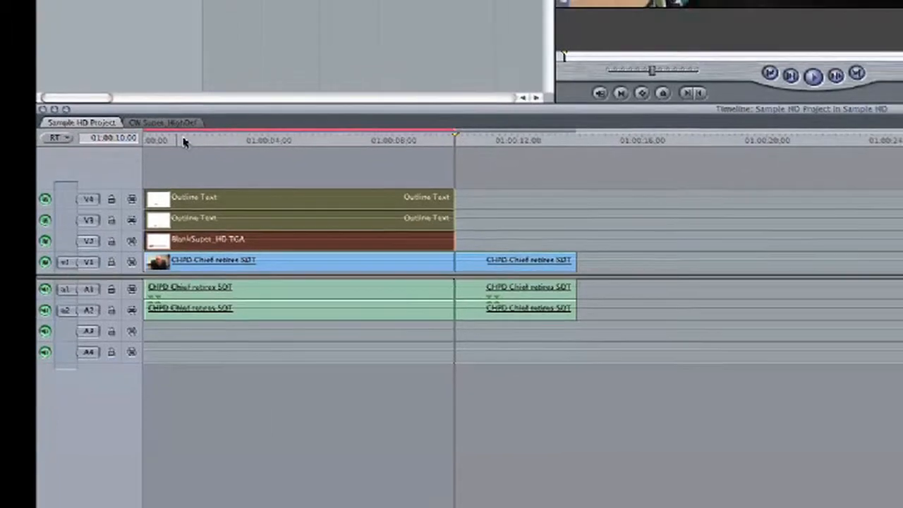
click(182, 141)
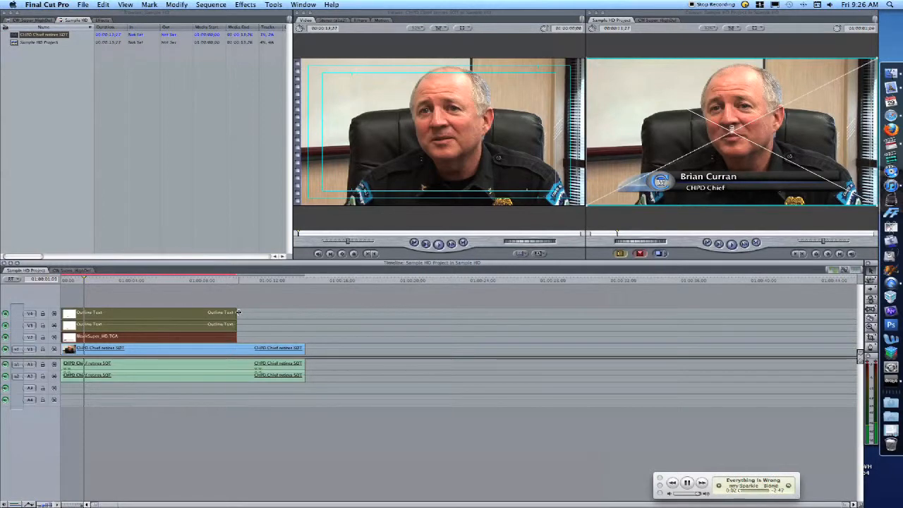
Extend the two outline text clips and BlankSuper_HD.TGA to the end of the CHPD Chief retires SOT clip and scrub through the sequence
drag(235, 335, 304, 327)
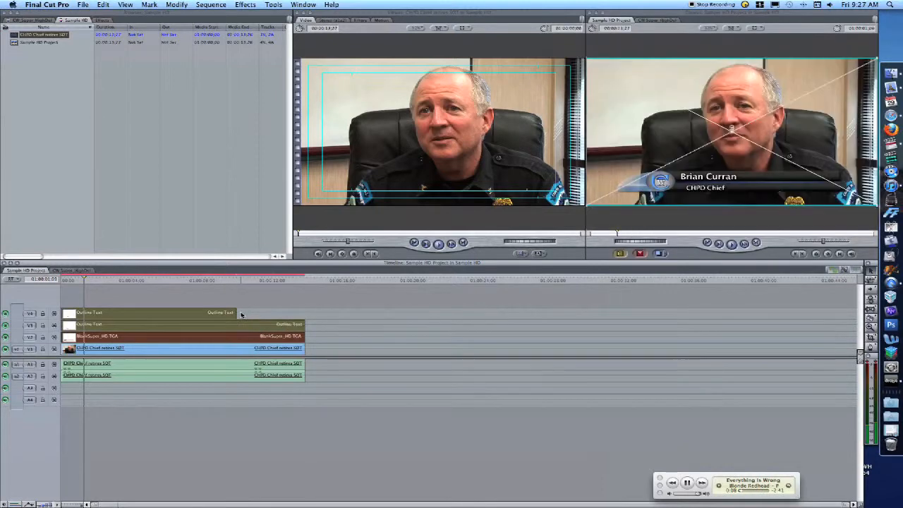
drag(236, 312, 304, 313)
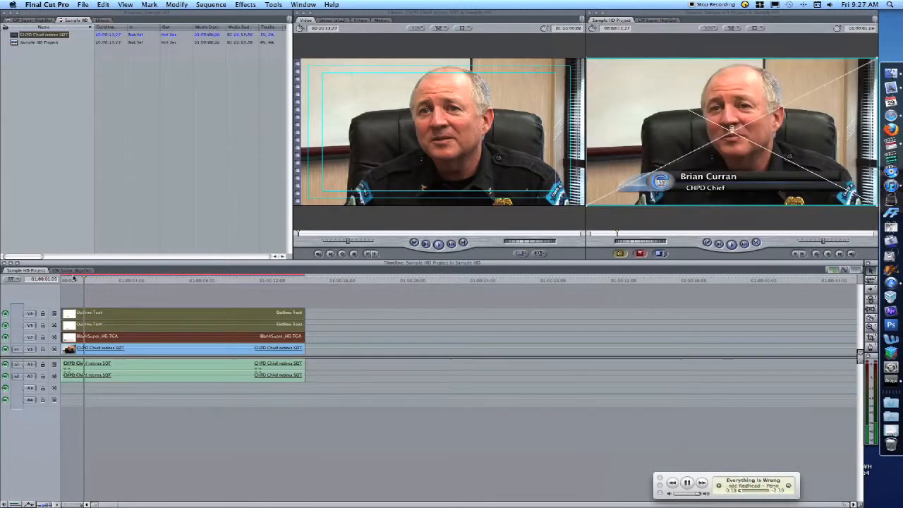
drag(83, 280, 248, 280)
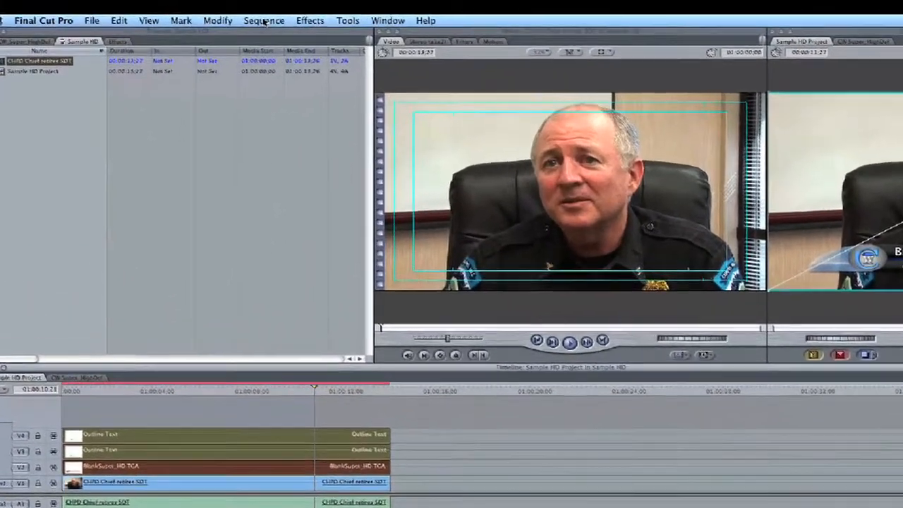
Render all video and audio in the Sample HD Project sequence using Render All with the Both option
click(211, 4)
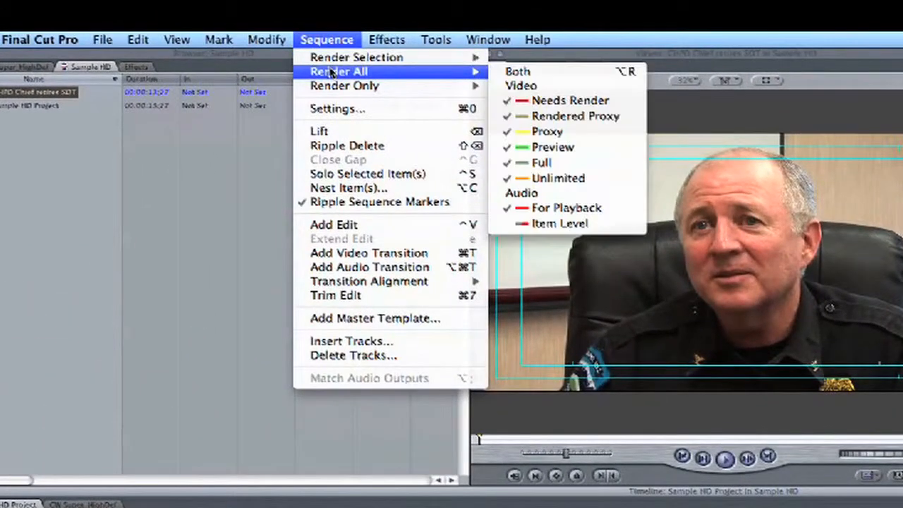
mouse_move(435, 75)
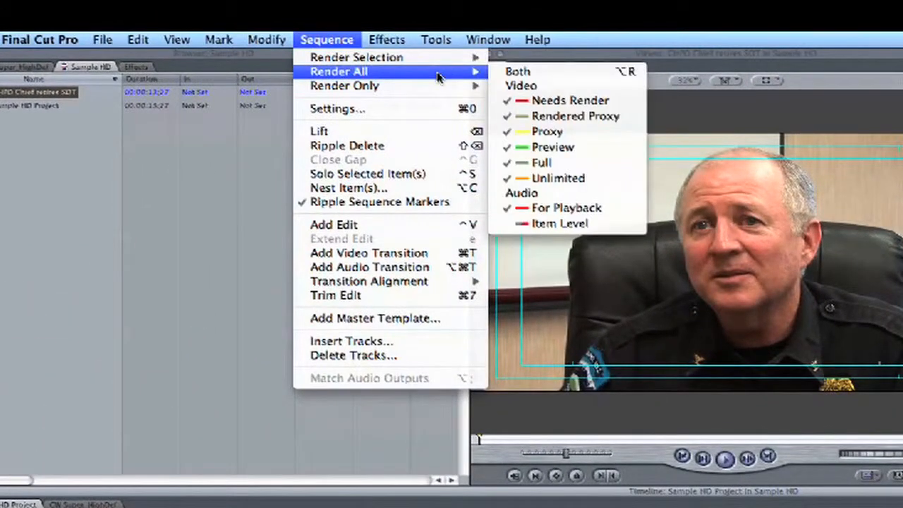
click(528, 73)
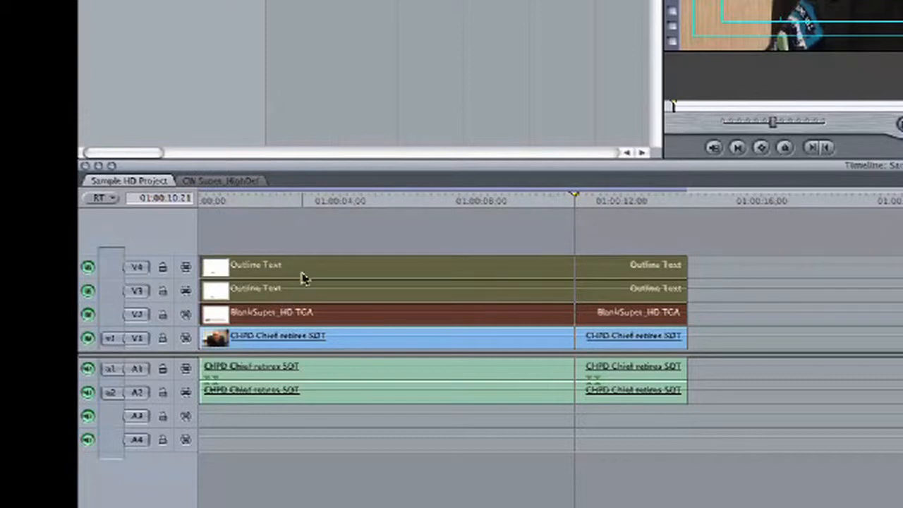
Compare the CW Super_HighDef sequence with Sample HD Project and play the rendered Sample HD Project from about one second in
click(220, 181)
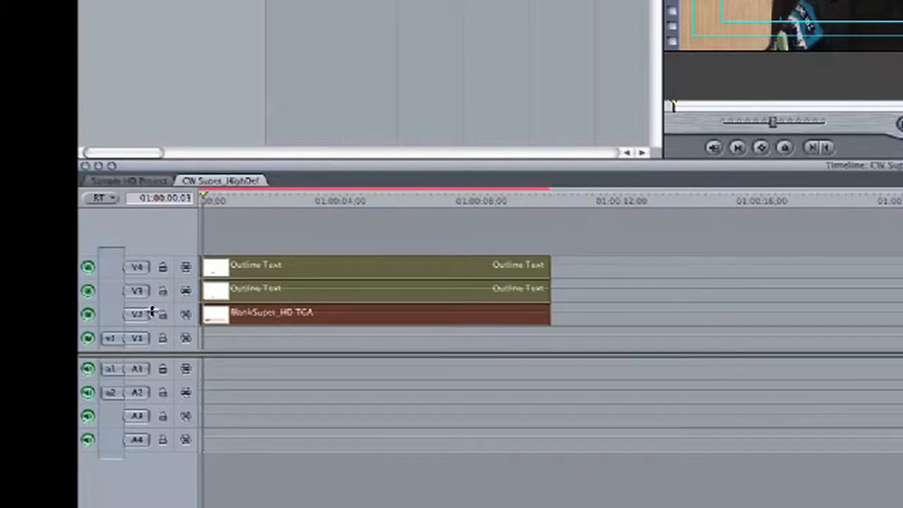
click(131, 181)
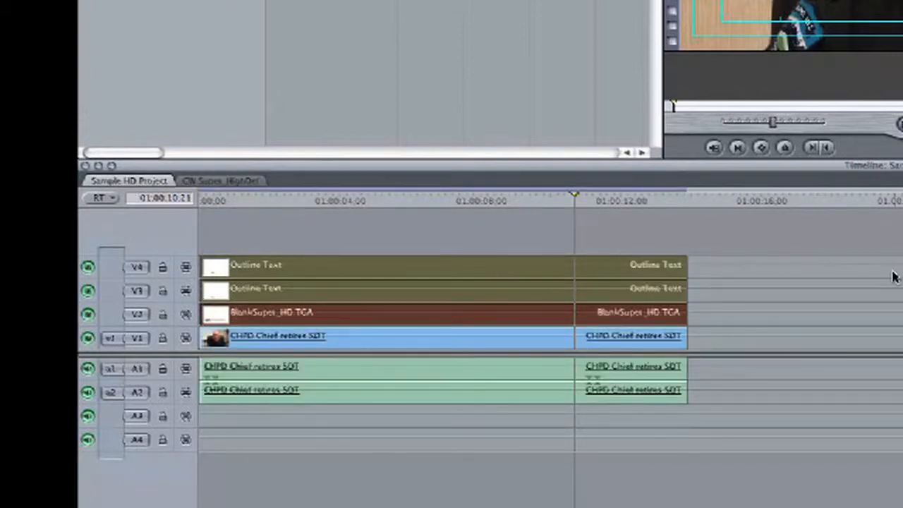
click(282, 201)
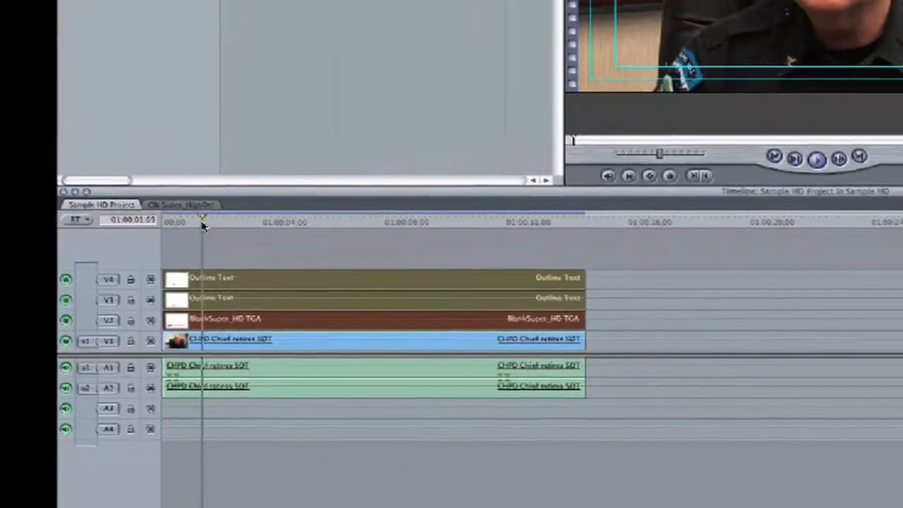
key(space)
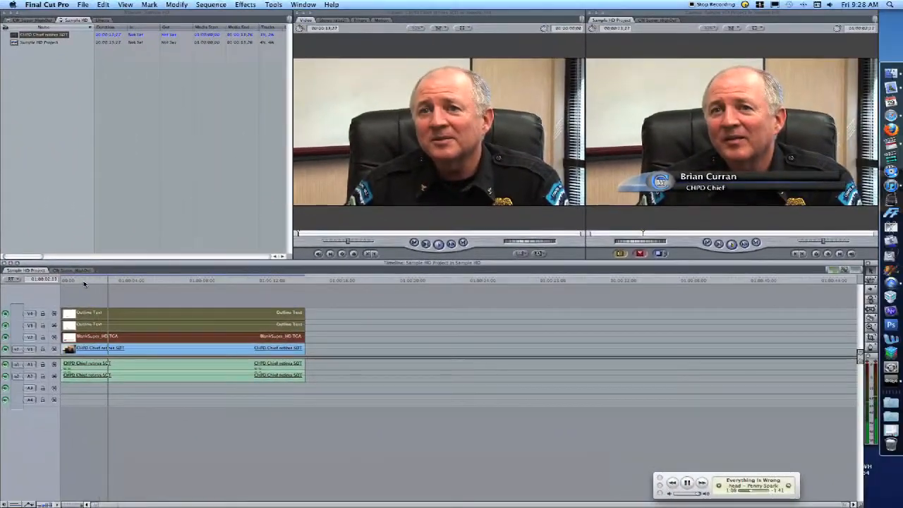